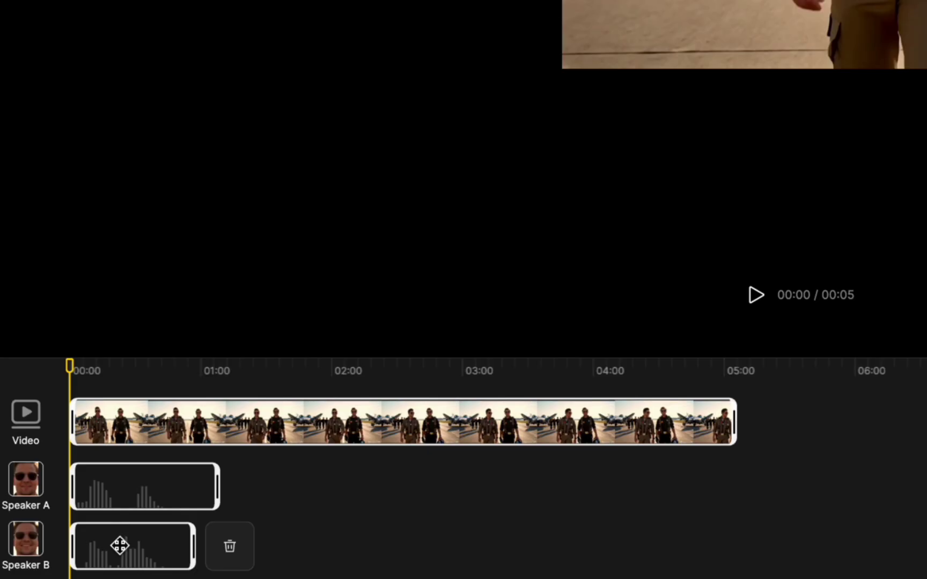
- Drag the pilots video's Speaker B audio clip right to start just under a second in
drag(120, 558, 292, 565)
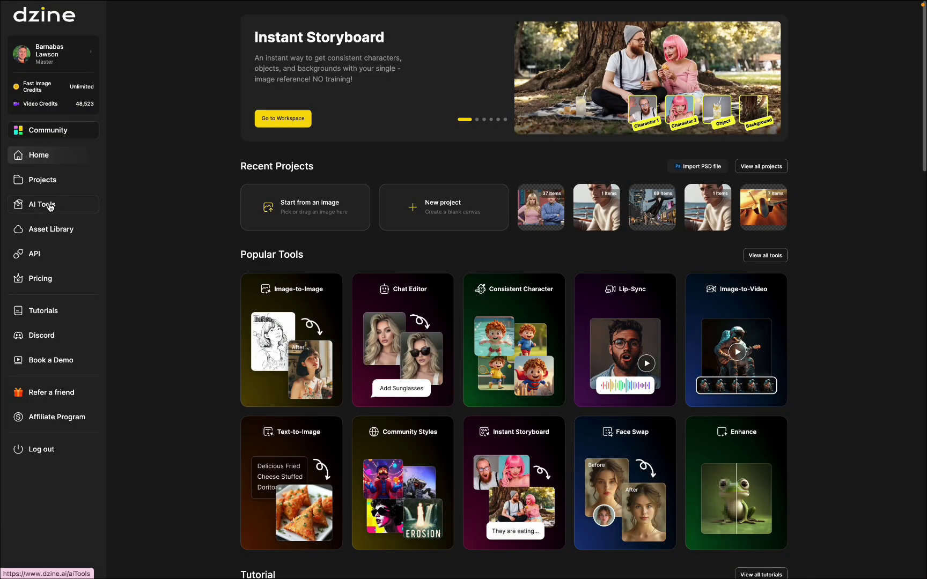
- Open the AI Tools section from the Dzine sidebar
click(49, 206)
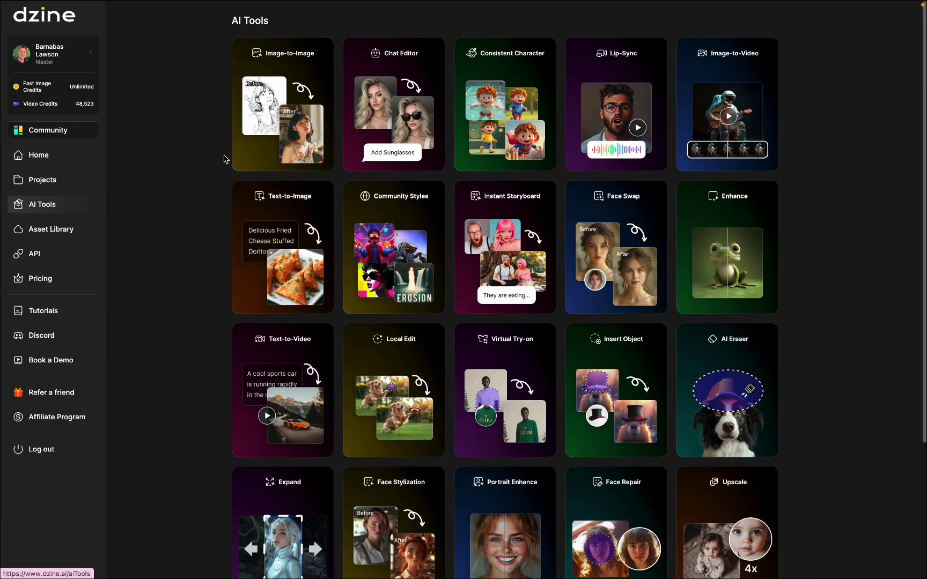
- Start a Lip-Sync project with Untitled_2x (1).png and select both the woman's and man's faces
click(613, 105)
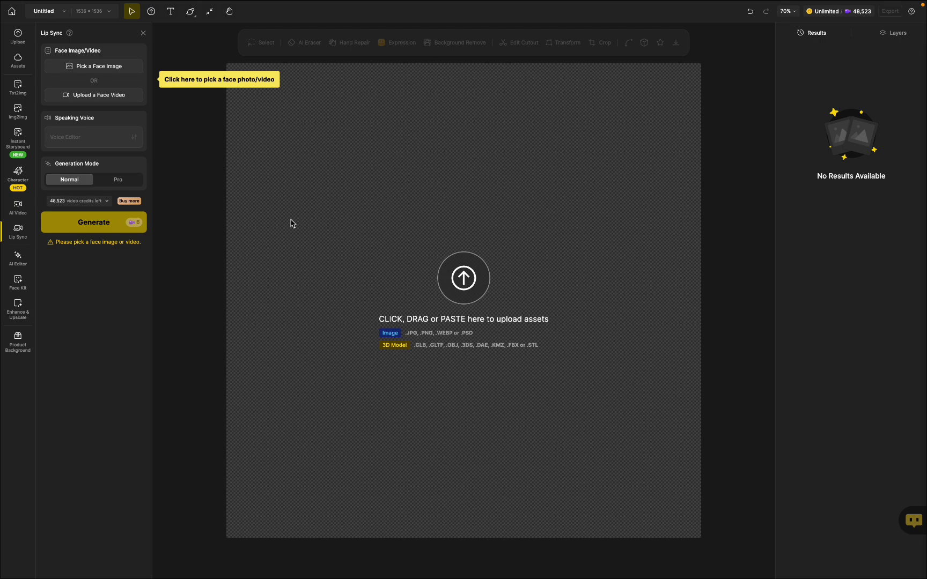
click(115, 68)
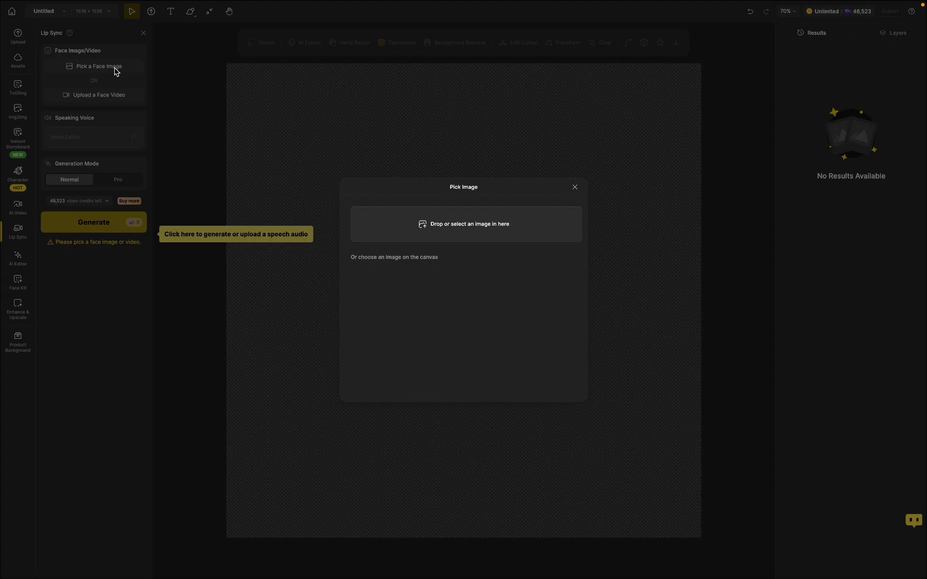
click(460, 226)
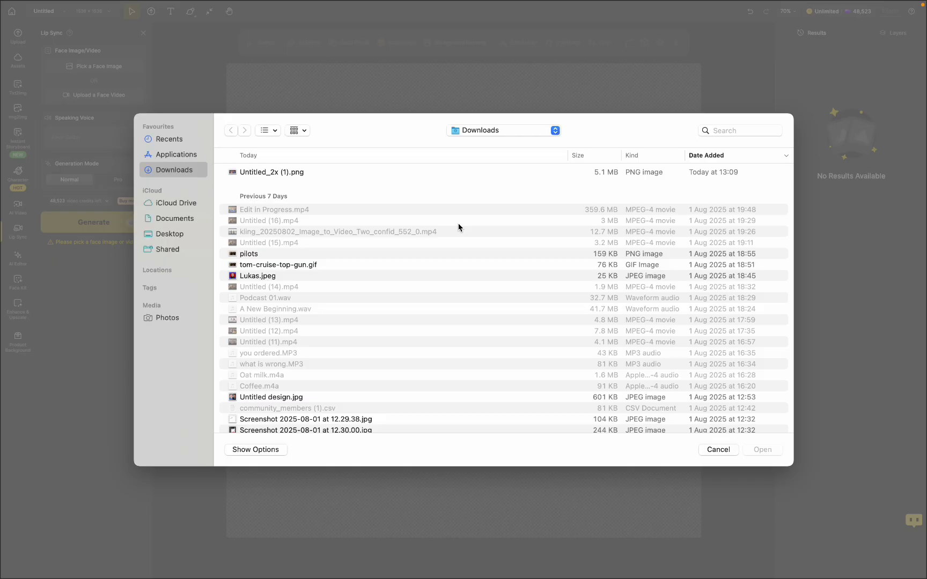
click(293, 172)
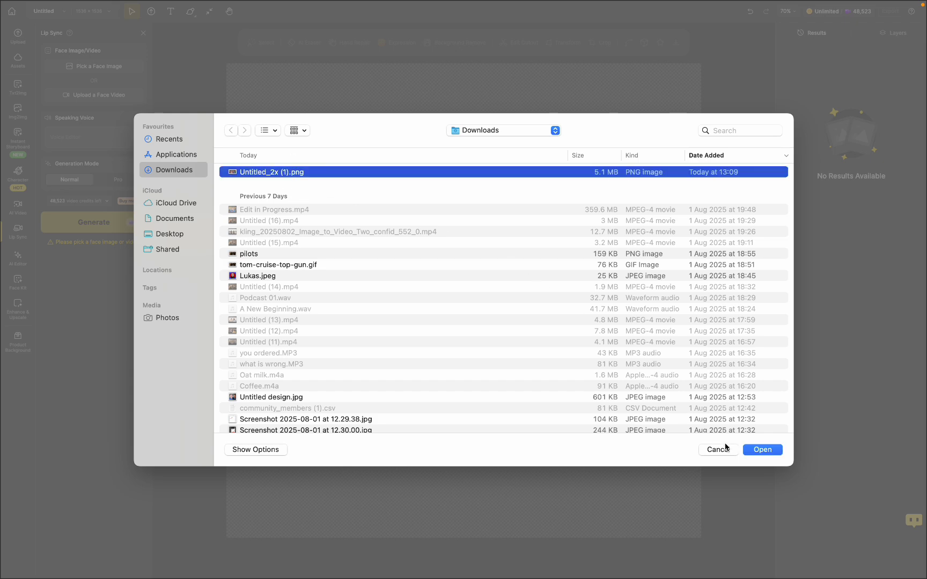
click(753, 451)
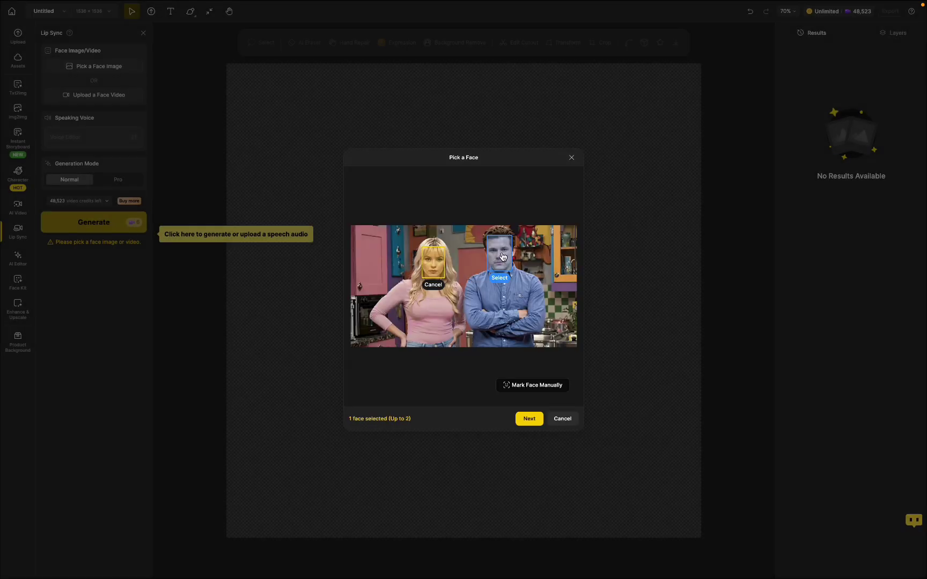
click(503, 257)
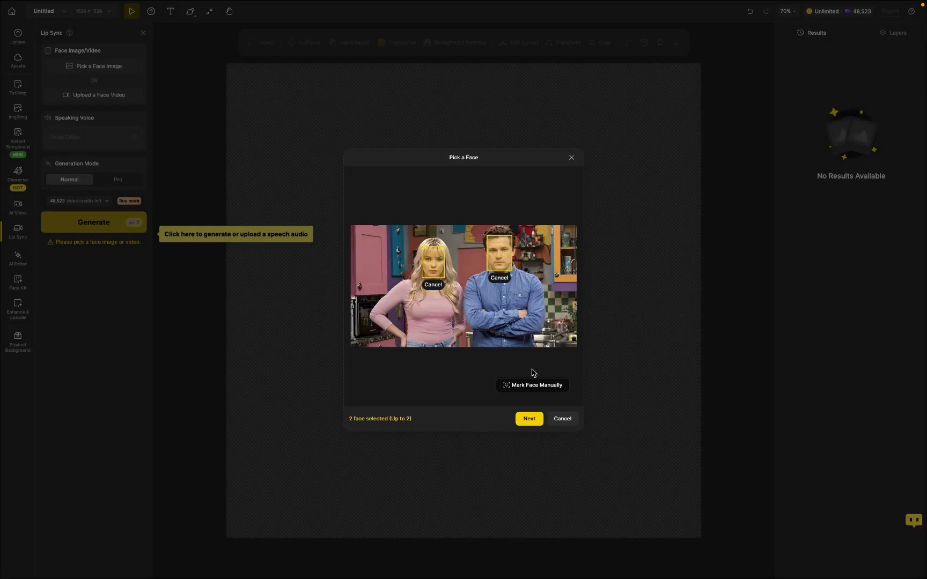
click(529, 420)
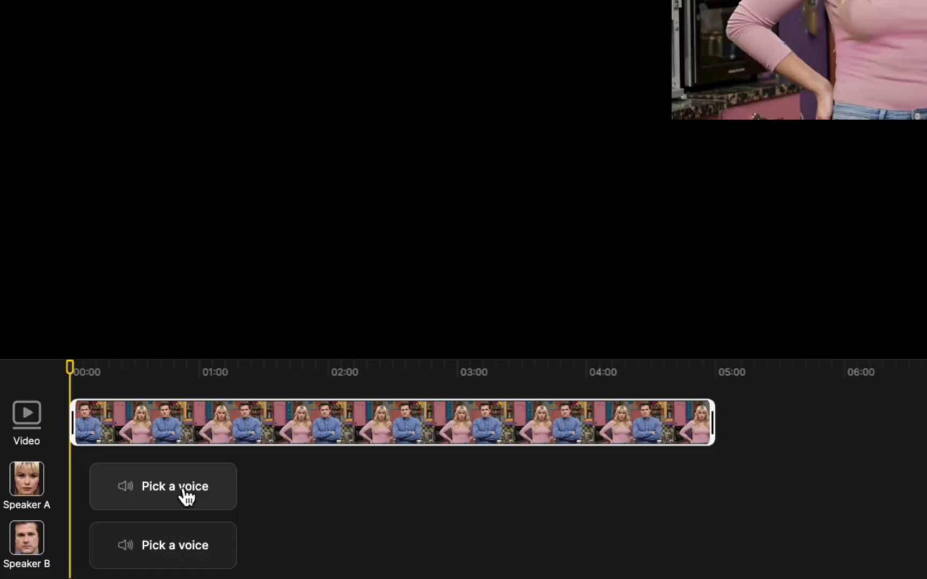
- Audition the Brittney, Arabella and Cassidy voices, then choose Hope for Speaker A
click(97, 534)
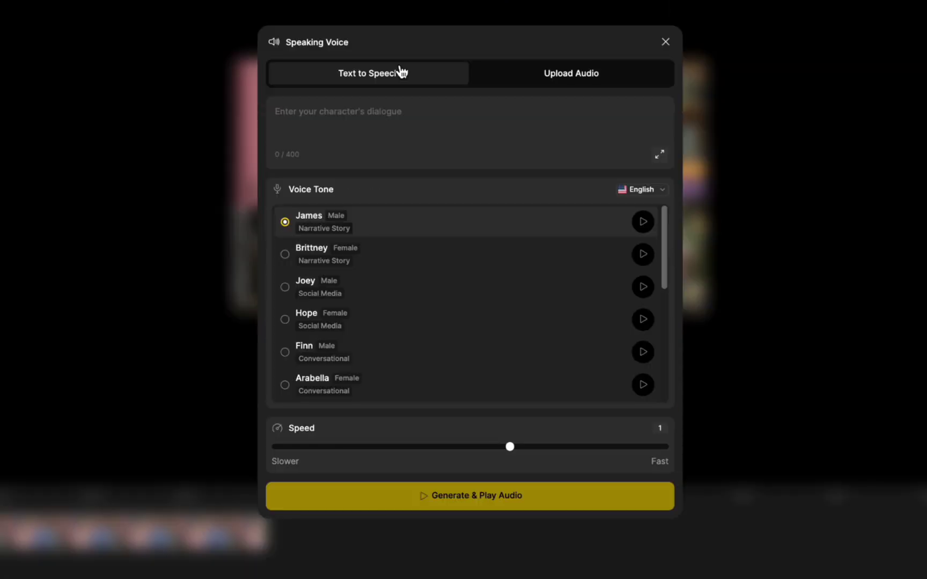
click(644, 257)
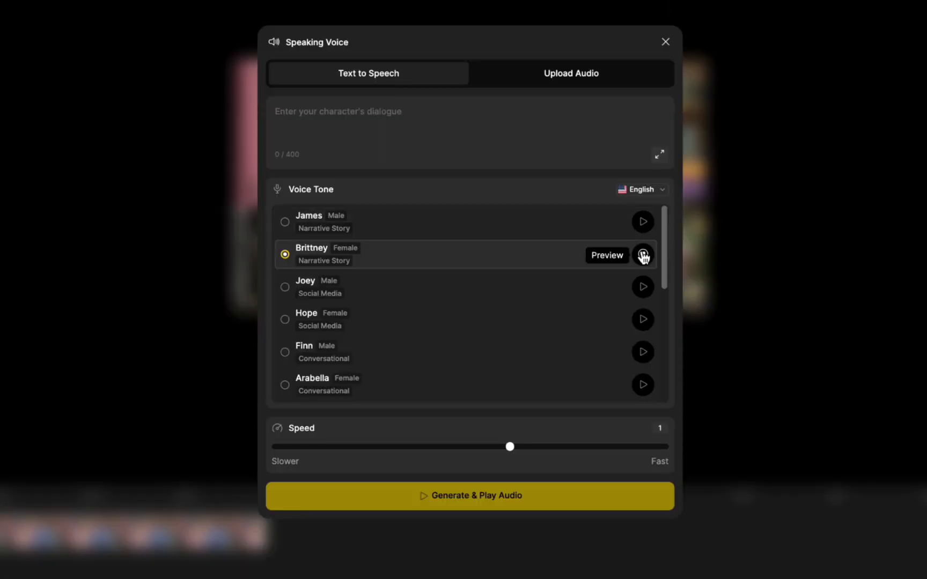
click(644, 327)
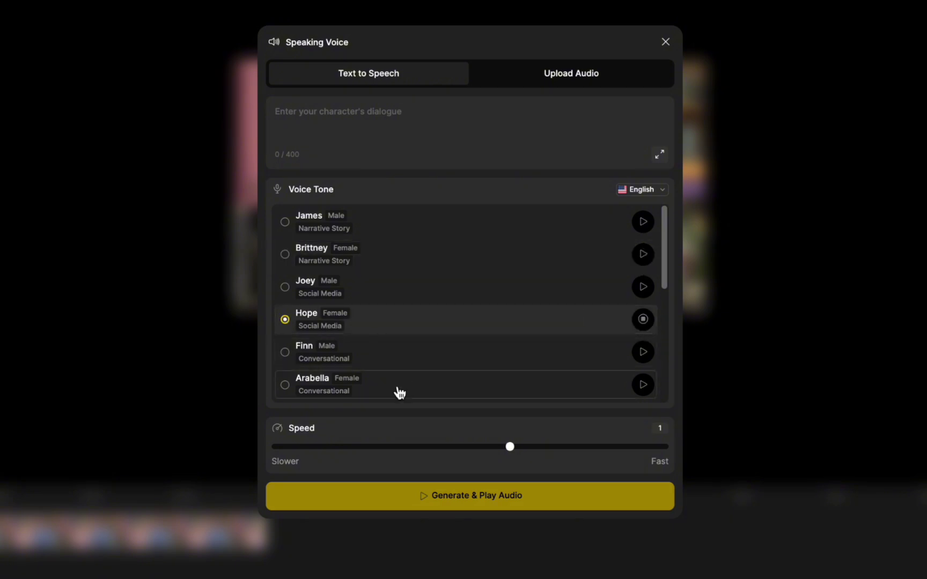
click(315, 384)
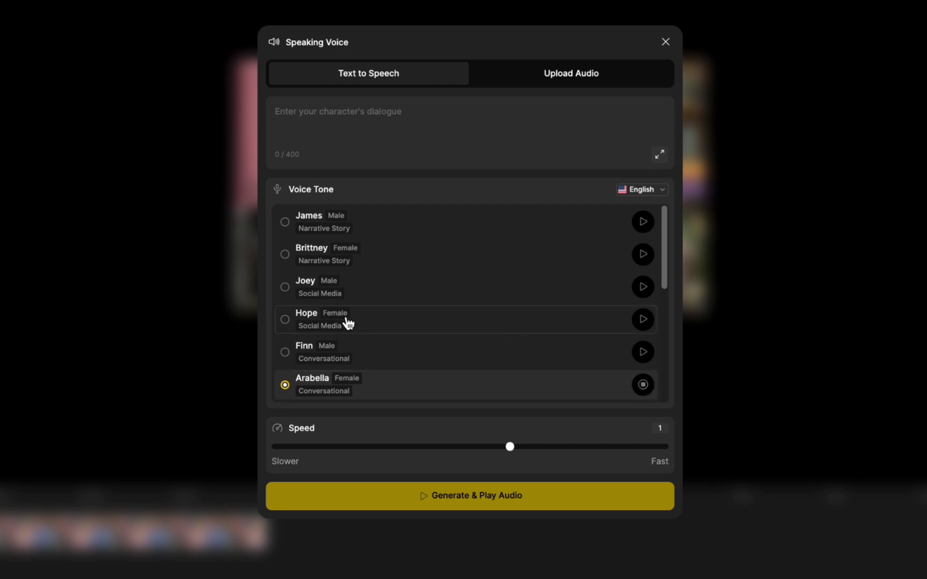
scroll(348, 322, down, 3)
click(348, 376)
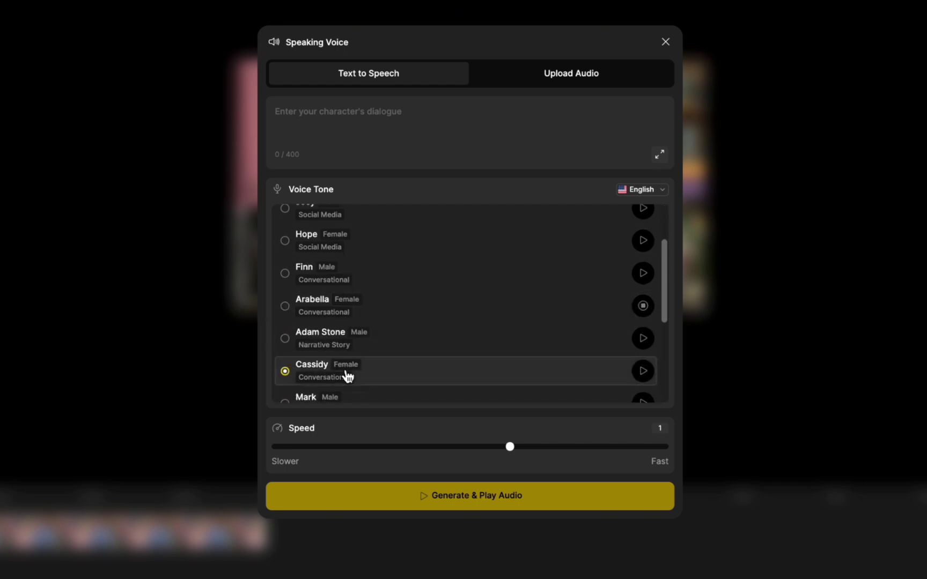
click(643, 373)
scroll(302, 325, up, 3)
click(302, 325)
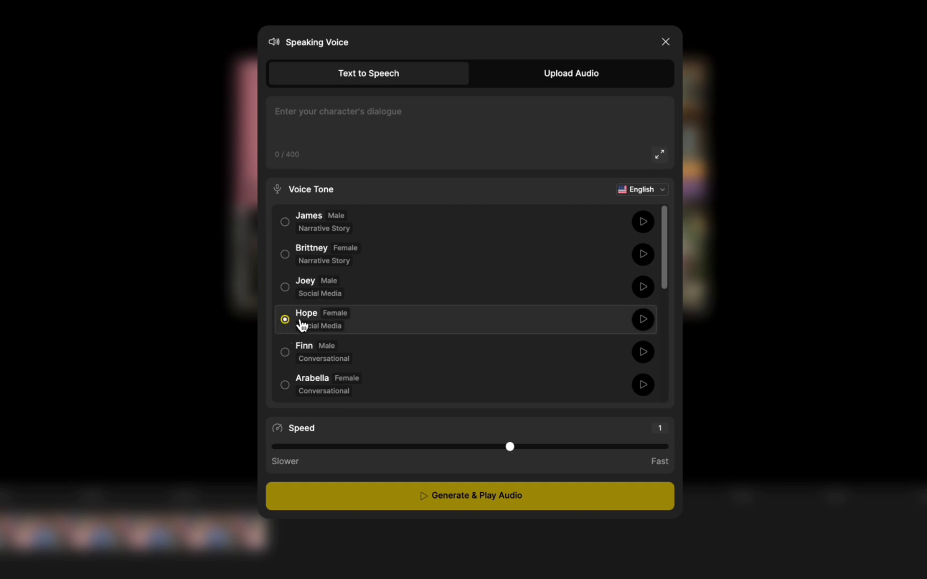
- Paste Speaker A's line "Did you seriously try to fix the oven… with superglue?" and generate it
click(351, 115)
text(Did you seriously try to fix the oven… with superglue?)
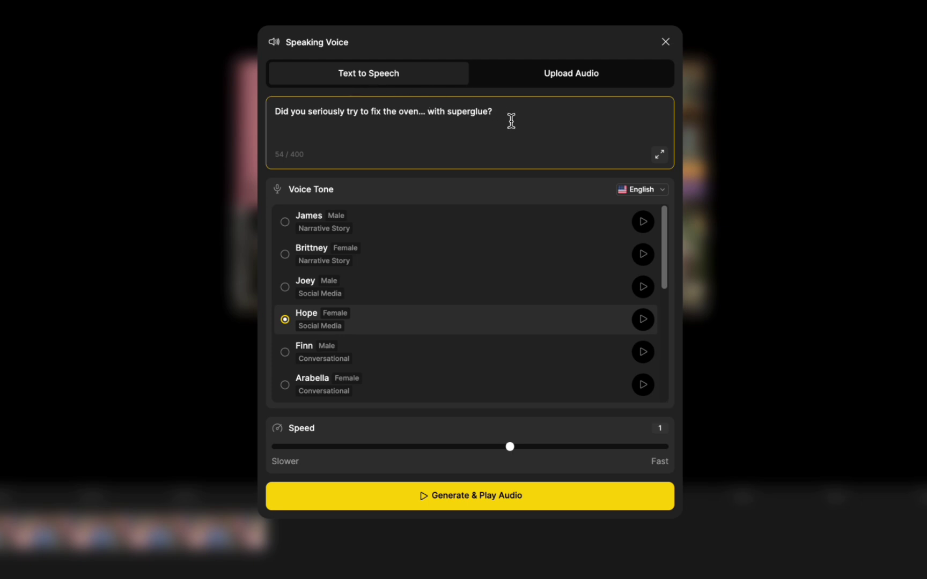
click(580, 75)
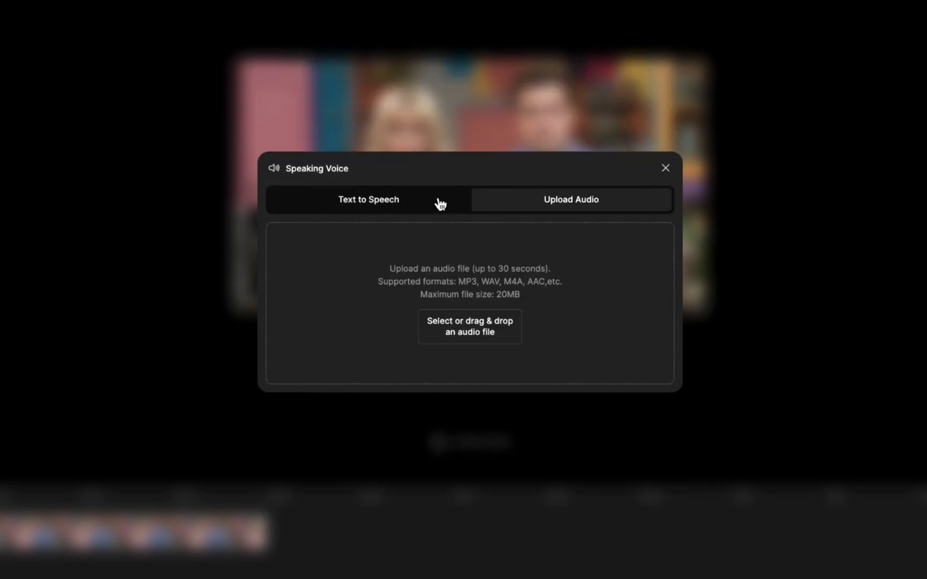
click(403, 203)
click(505, 509)
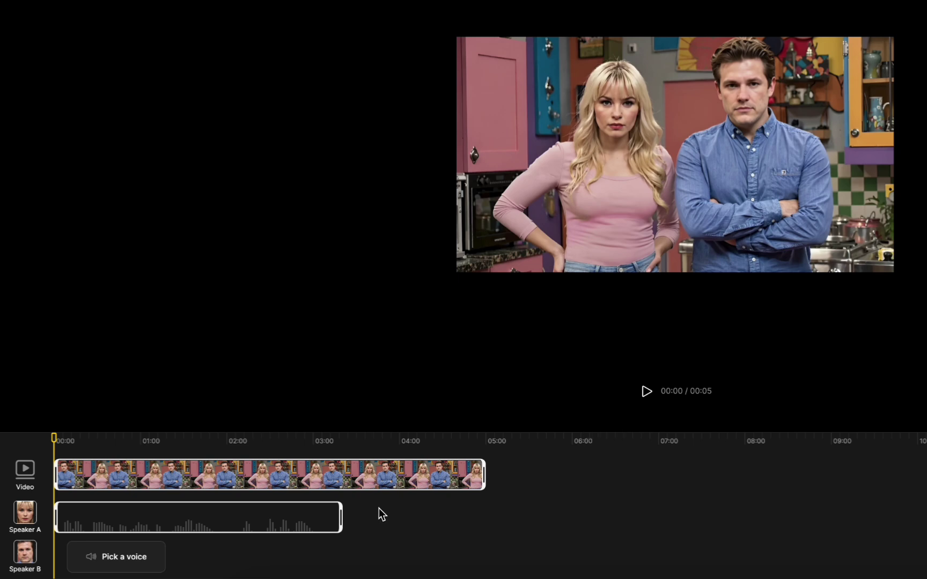
- Trim Speaker A's clip end, then generate Speaker B's line "It worked on my shoe…" in the Alex voice
mouse_move(267, 511)
drag(338, 517, 317, 516)
click(120, 563)
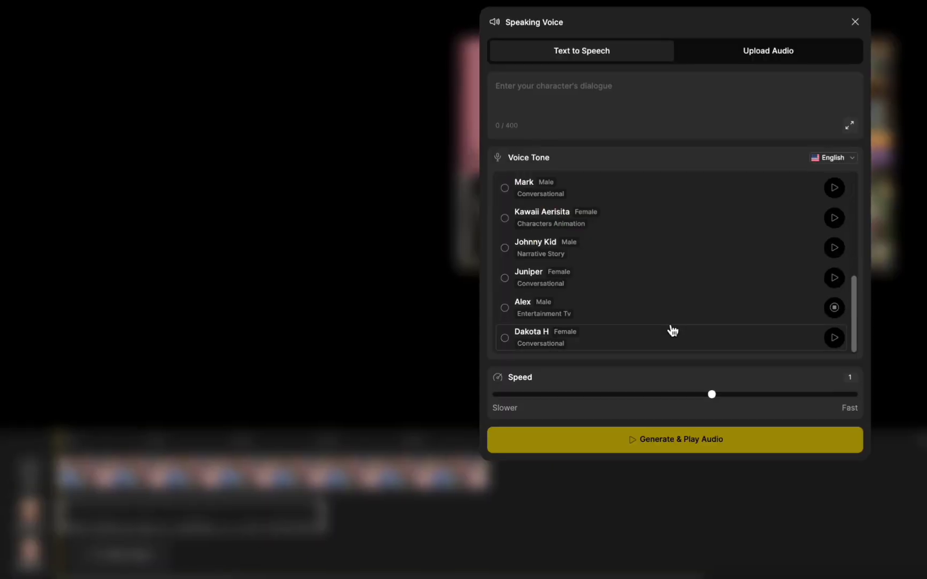
click(504, 308)
click(638, 97)
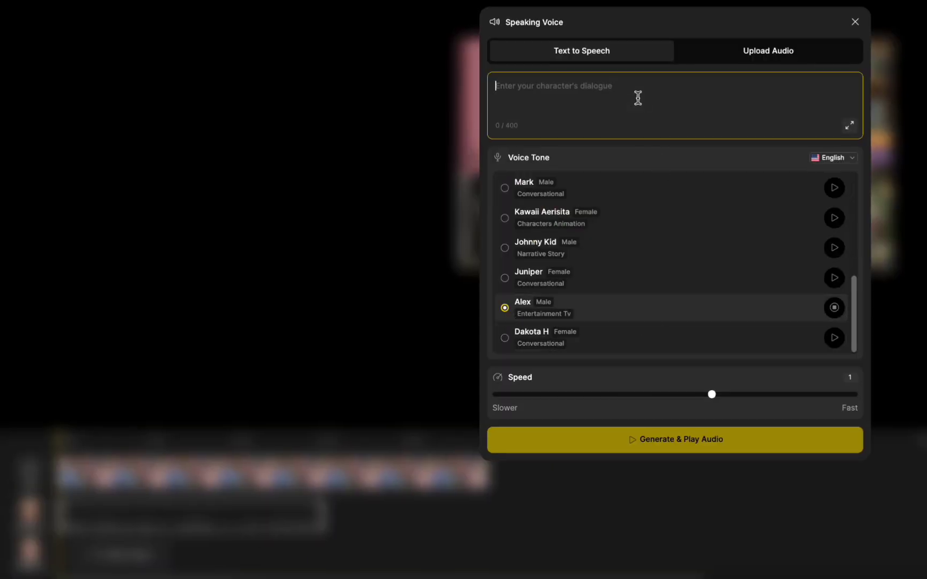
text(It worked on my shoe. This is basically the same.)
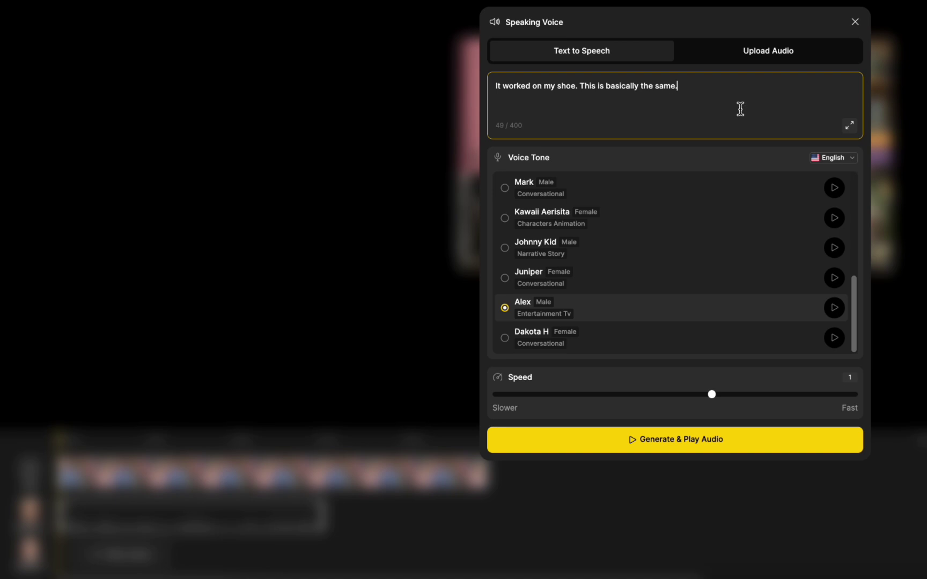
click(729, 448)
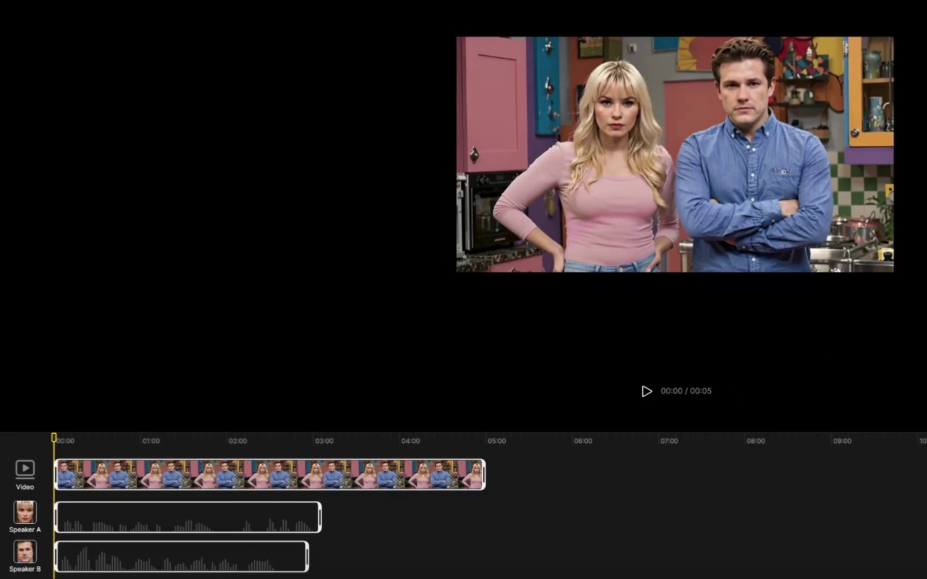
- Move Speaker B's clip to start about 3 seconds in, after Speaker A's line, checking by playback
drag(208, 563, 466, 558)
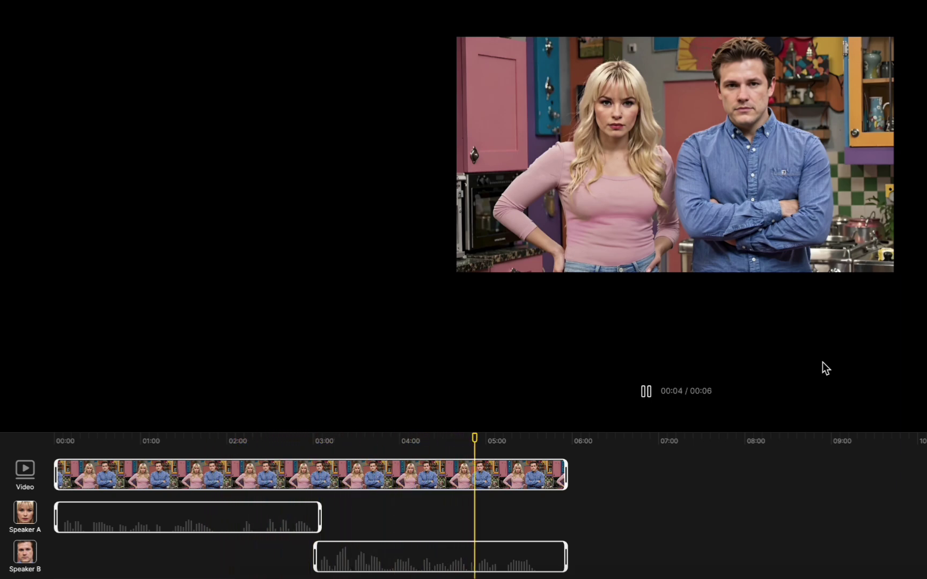
drag(352, 554, 327, 555)
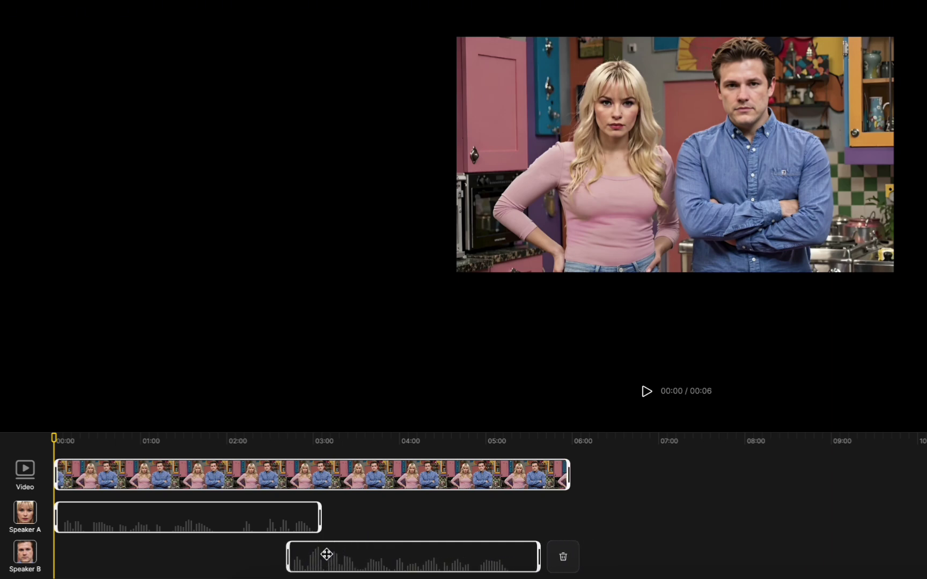
click(646, 394)
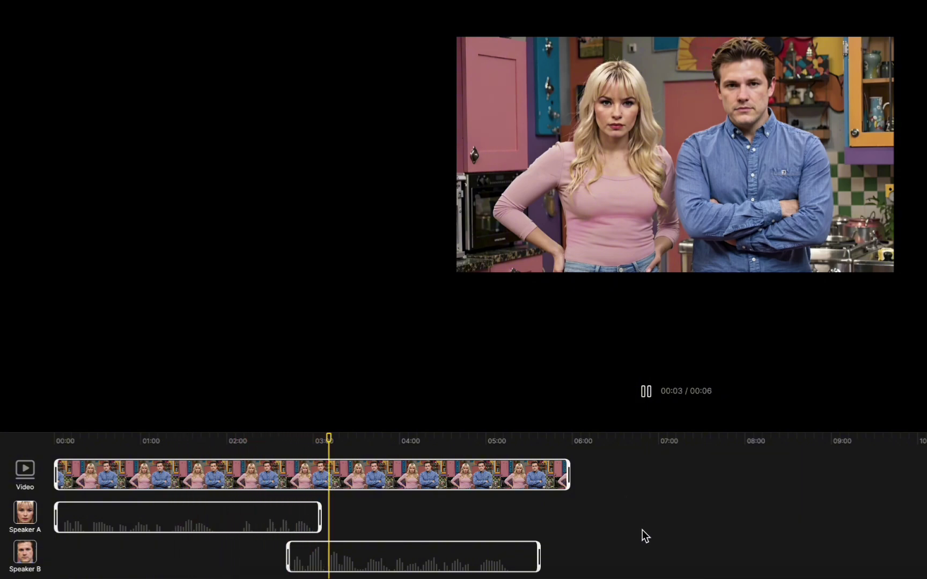
drag(505, 556, 534, 553)
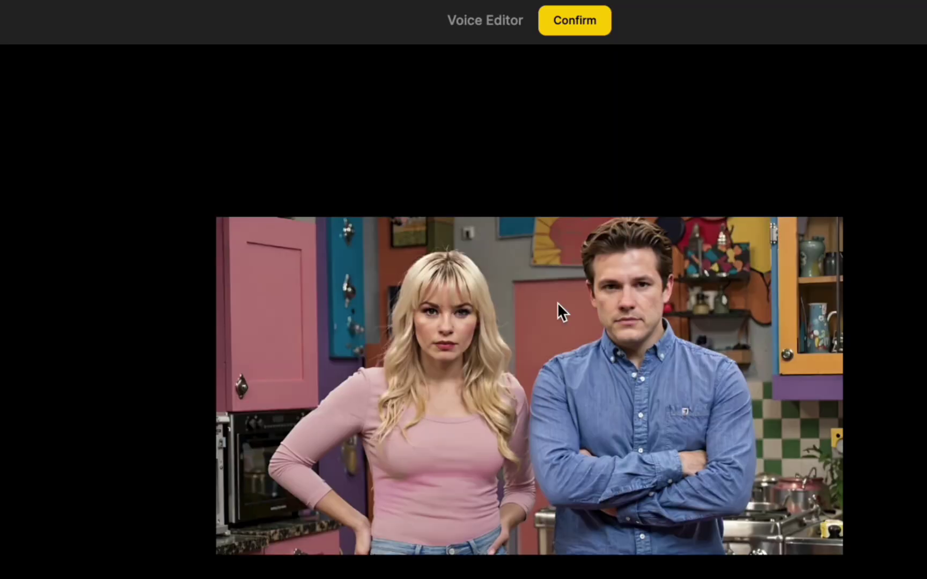
- Confirm the kitchen voice timeline and generate the lip-synced video in Pro mode
click(573, 21)
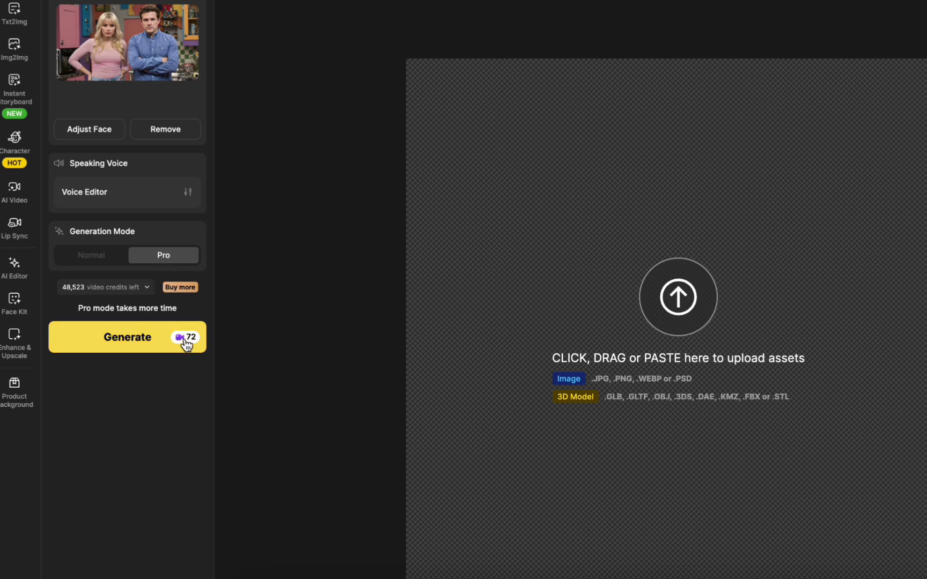
click(123, 343)
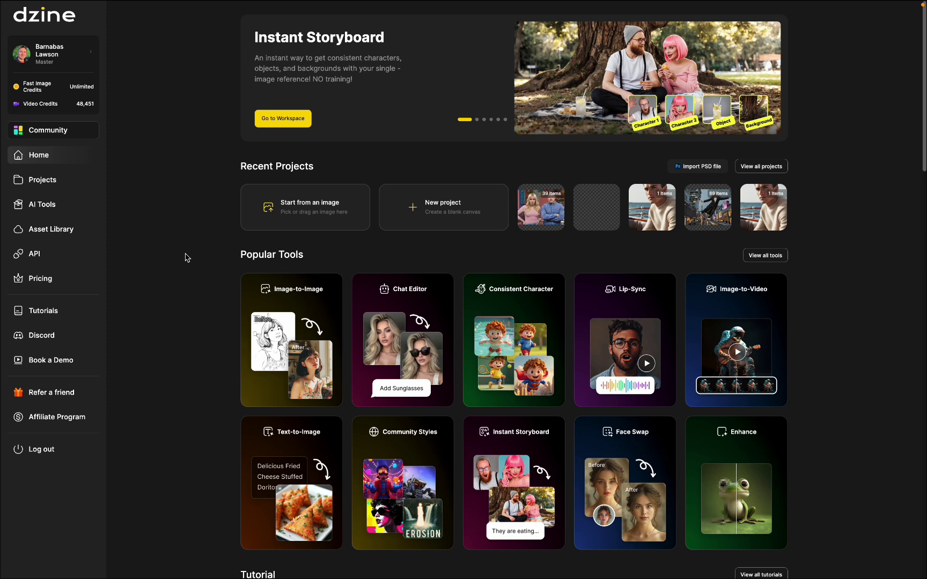
- Start a new Lip-Sync with the kling pilots video and select both front pilots' faces
click(61, 205)
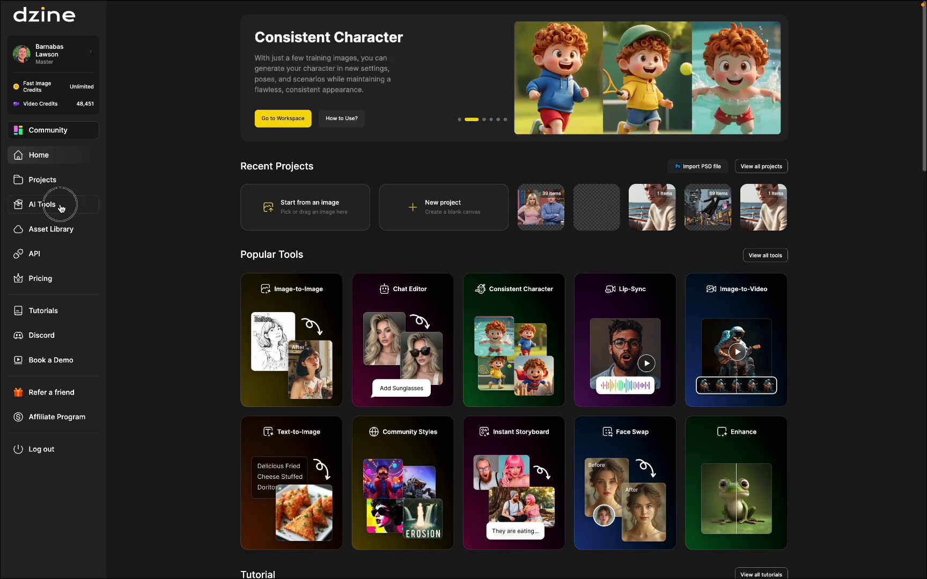
click(623, 140)
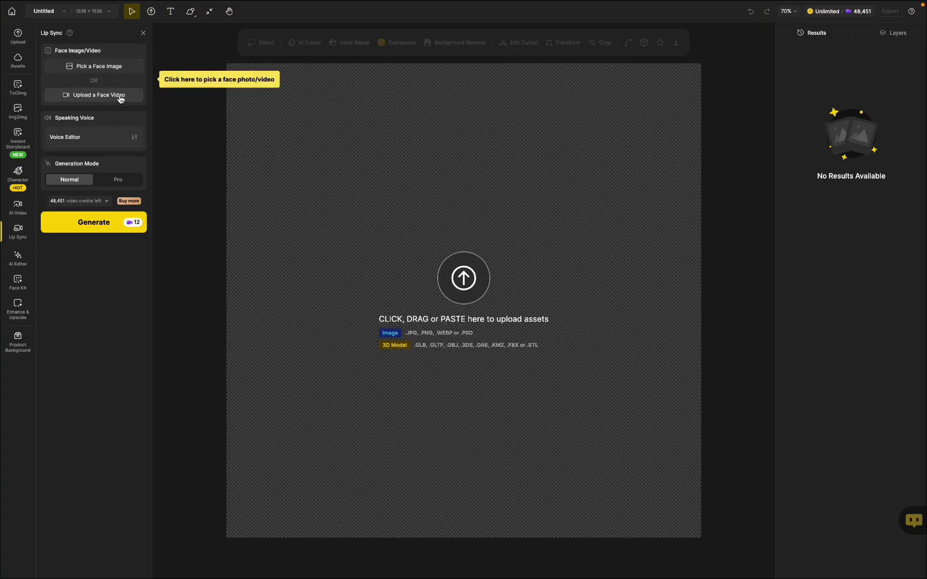
click(120, 97)
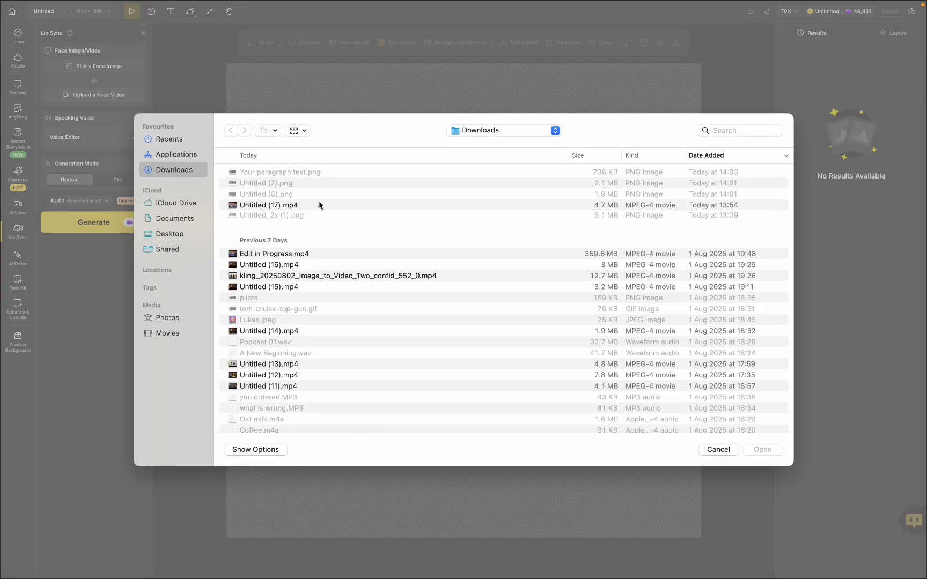
click(358, 278)
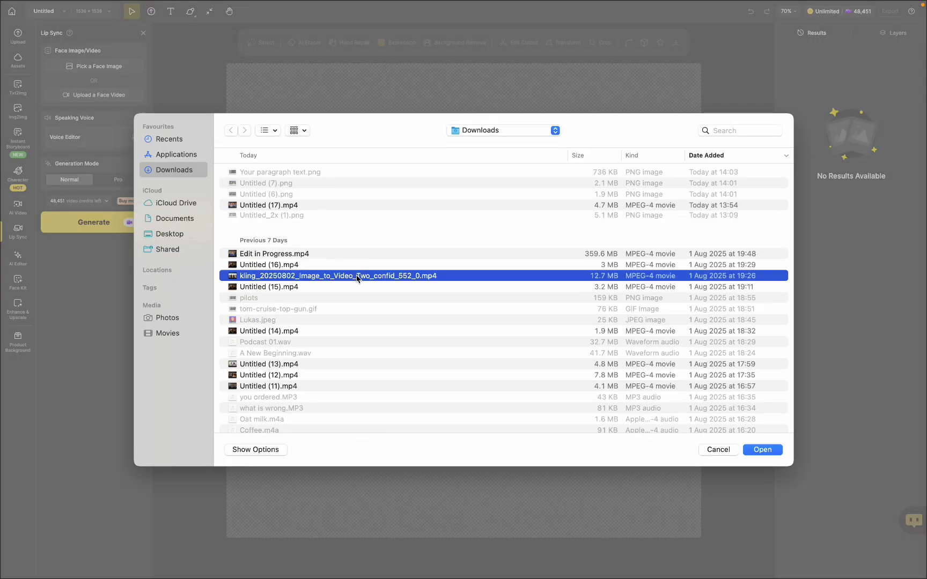
click(779, 454)
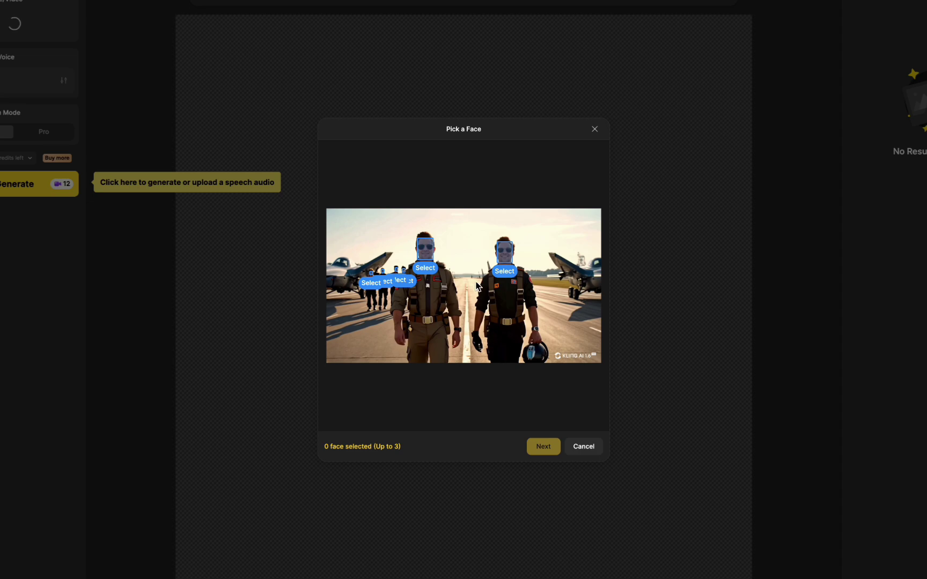
click(430, 252)
click(503, 263)
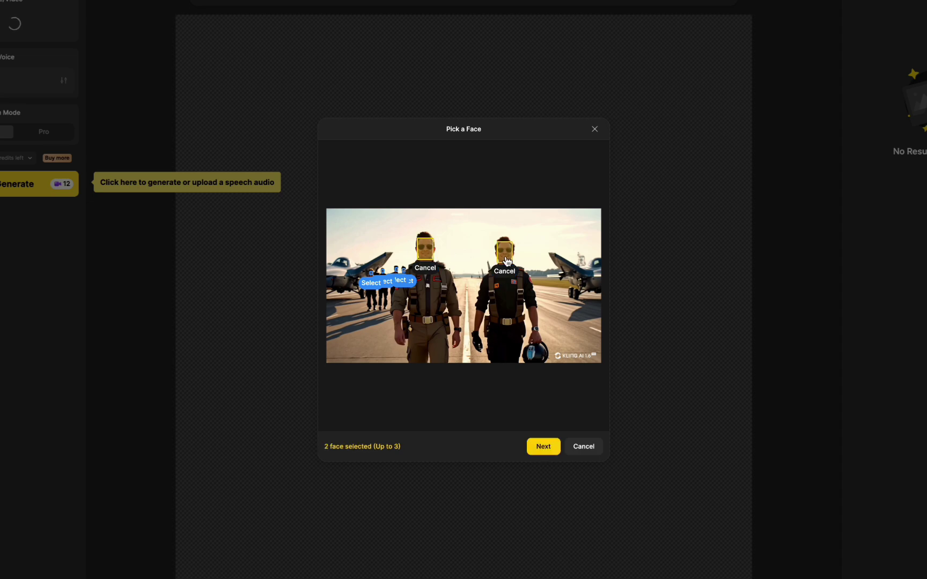
click(545, 446)
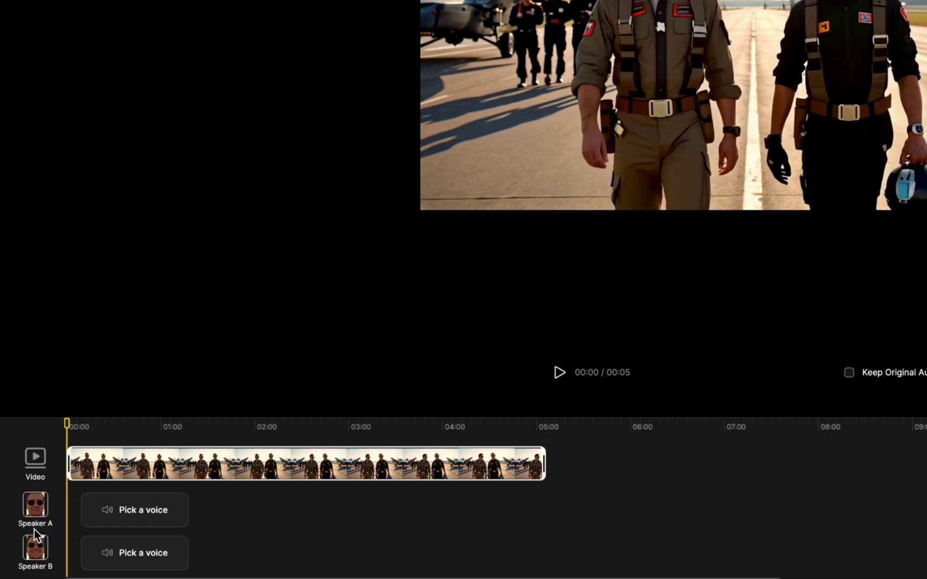
- Give Speaker A the line "Great Flight" and generate its audio
click(110, 514)
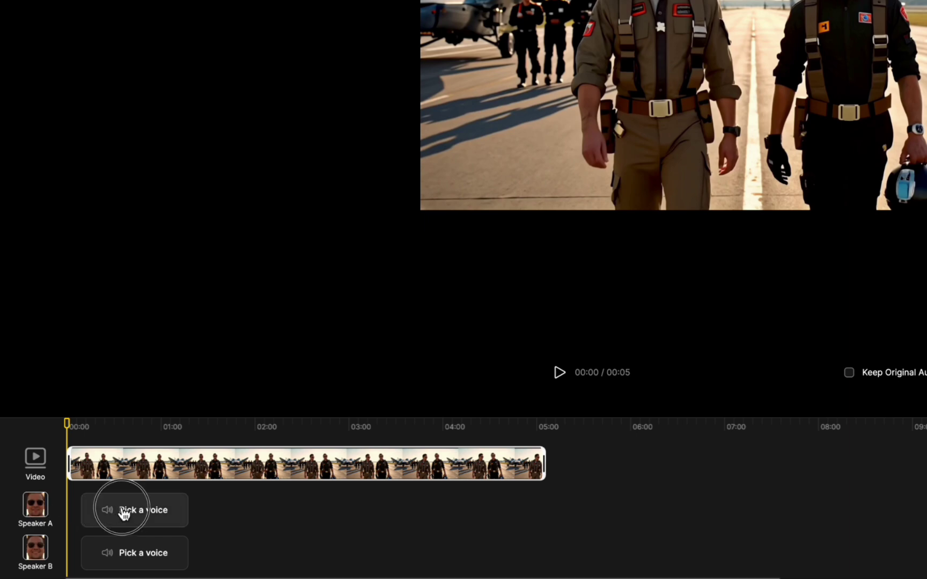
click(412, 163)
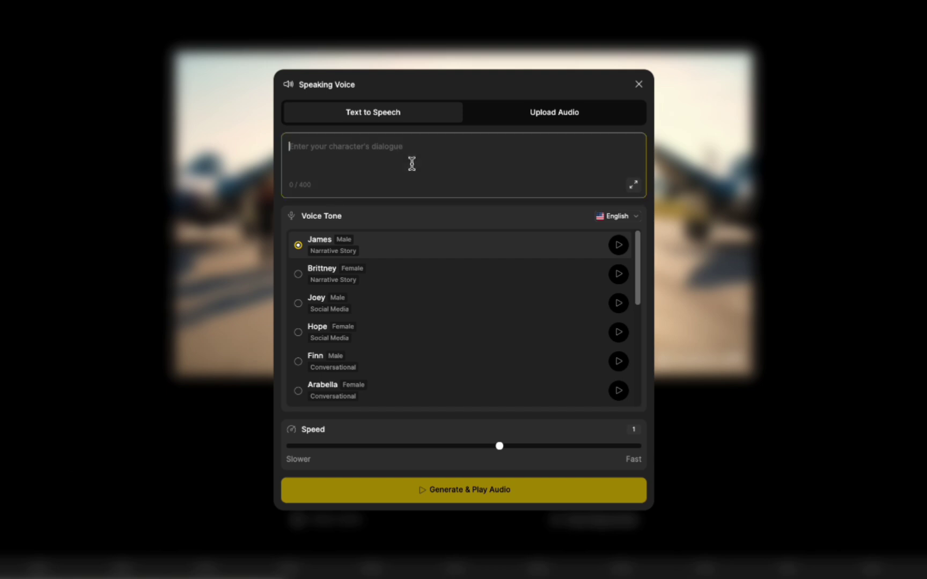
text(Great Flight)
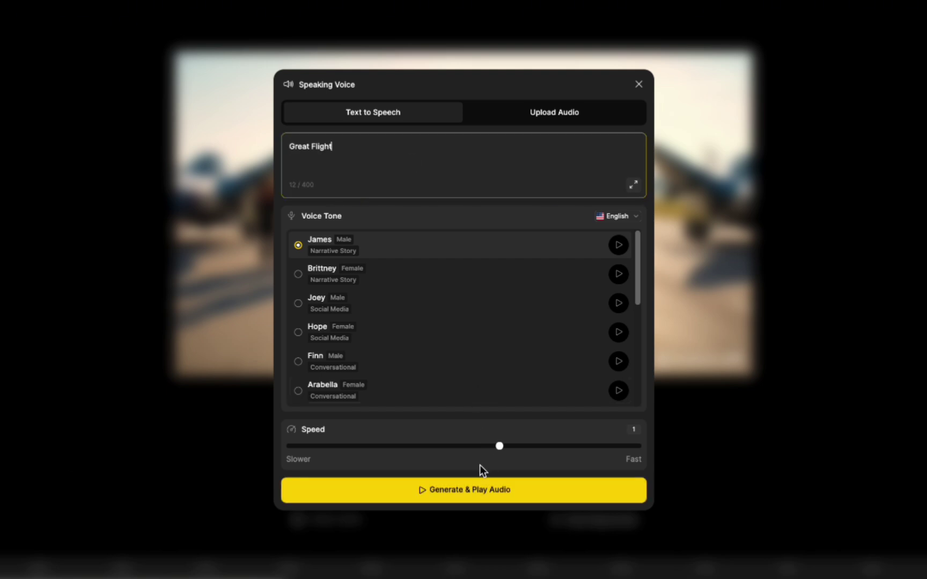
click(501, 491)
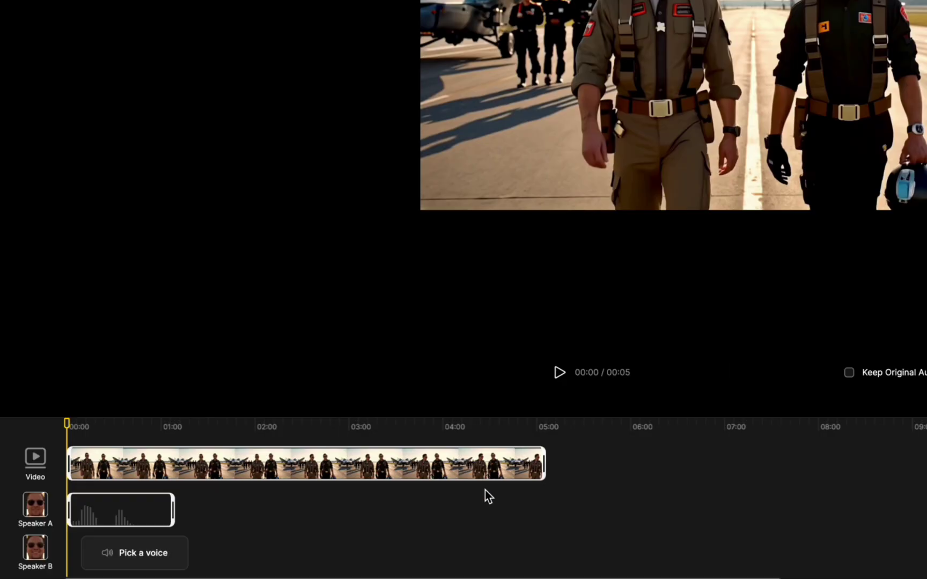
- Generate Speaker B's "Put it there!" in the Joey voice and place it after Speaker A's line
click(147, 558)
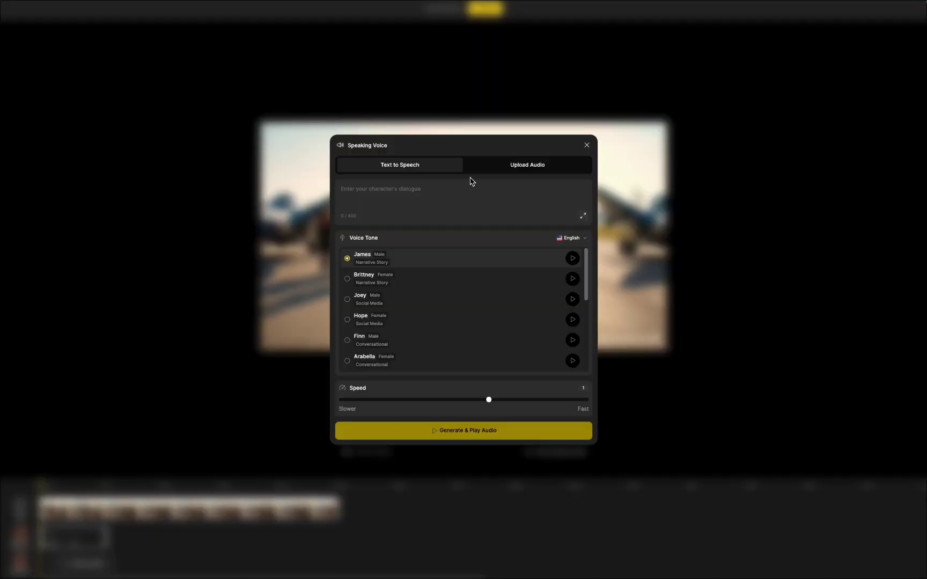
click(457, 198)
text(Put it there)
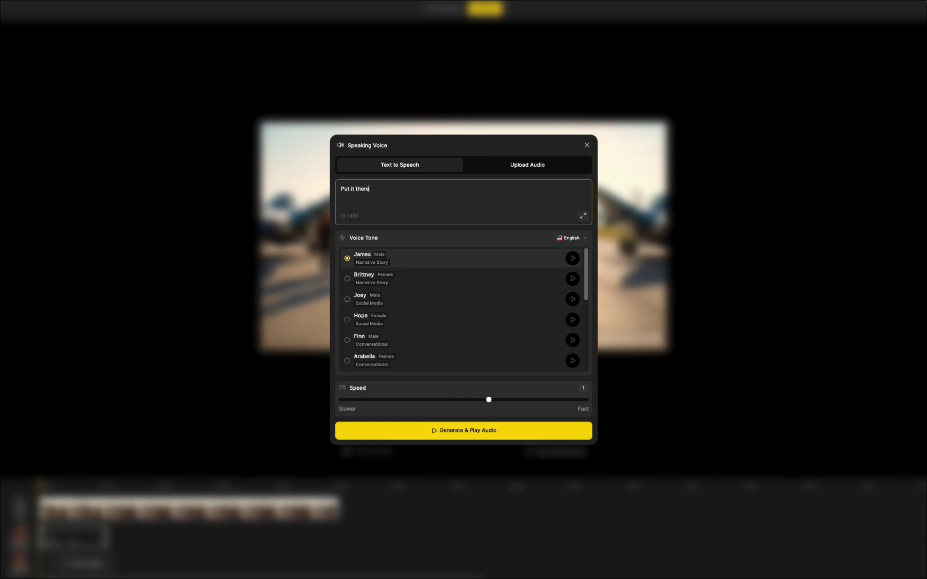
text(!)
click(371, 299)
click(428, 432)
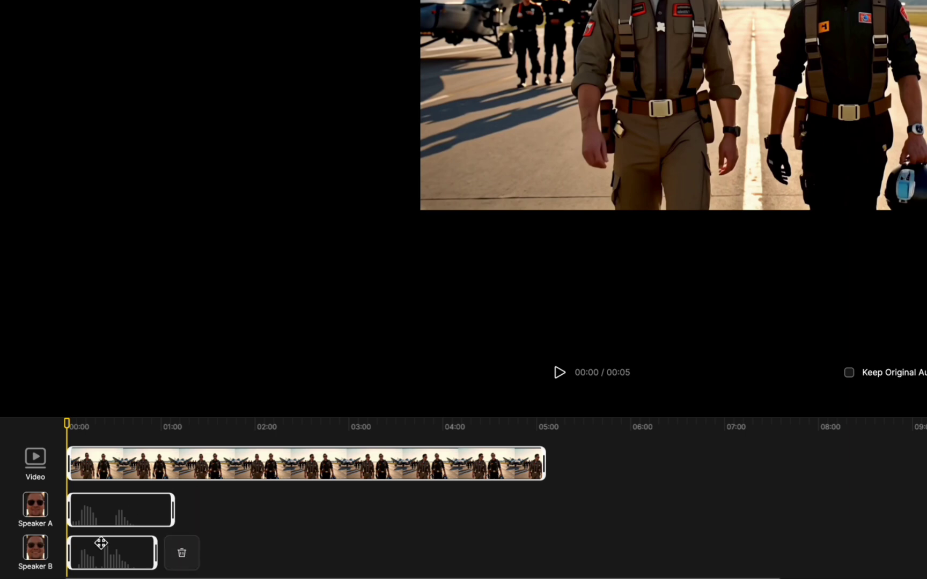
drag(101, 560, 180, 557)
- Preview the pilots' two lines against the video, then confirm the voice timeline
click(559, 371)
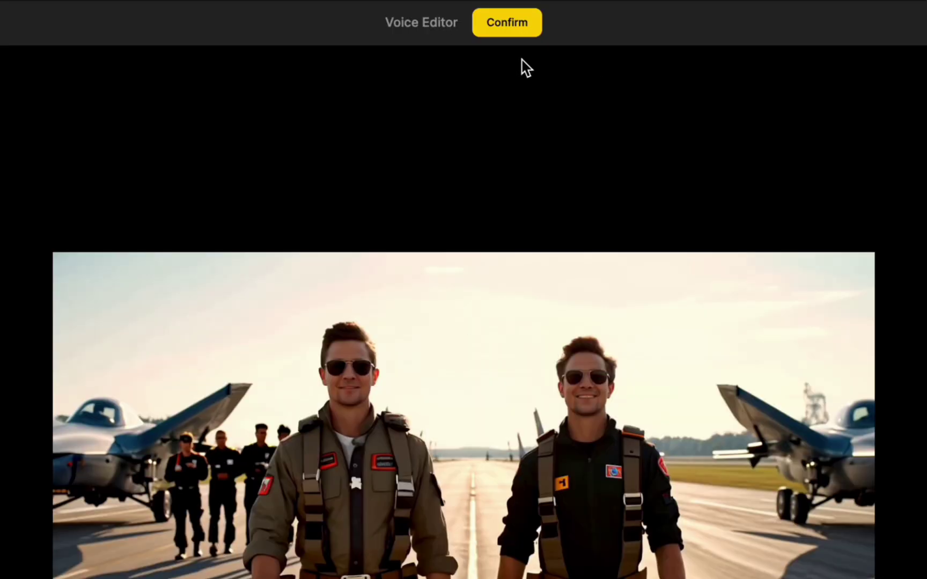
click(525, 24)
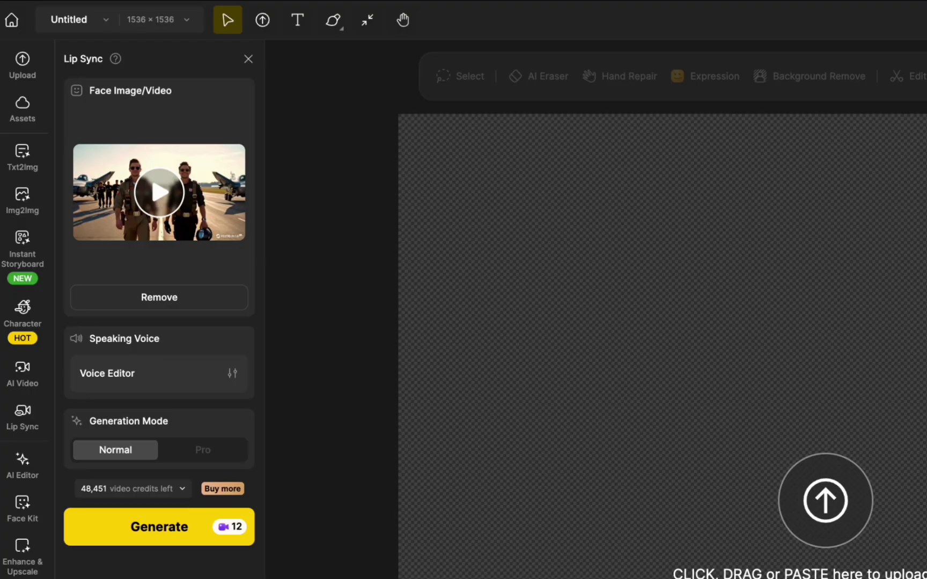